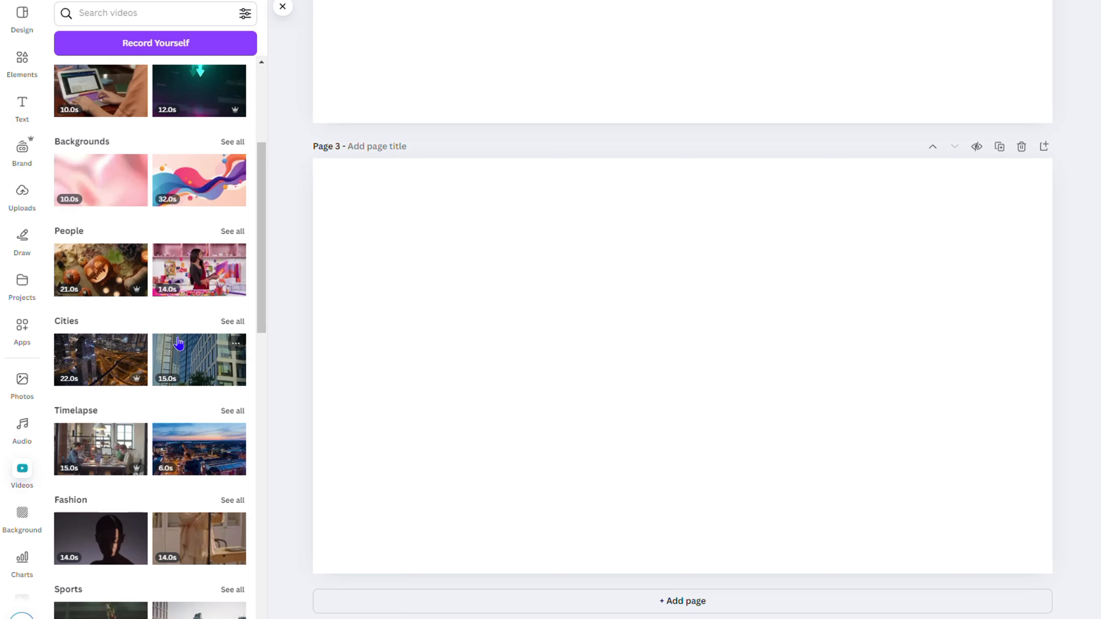
Step: Fill page 3 with the 24-second rooftop group workout video from the Sports category
scroll(178, 343, down, 8)
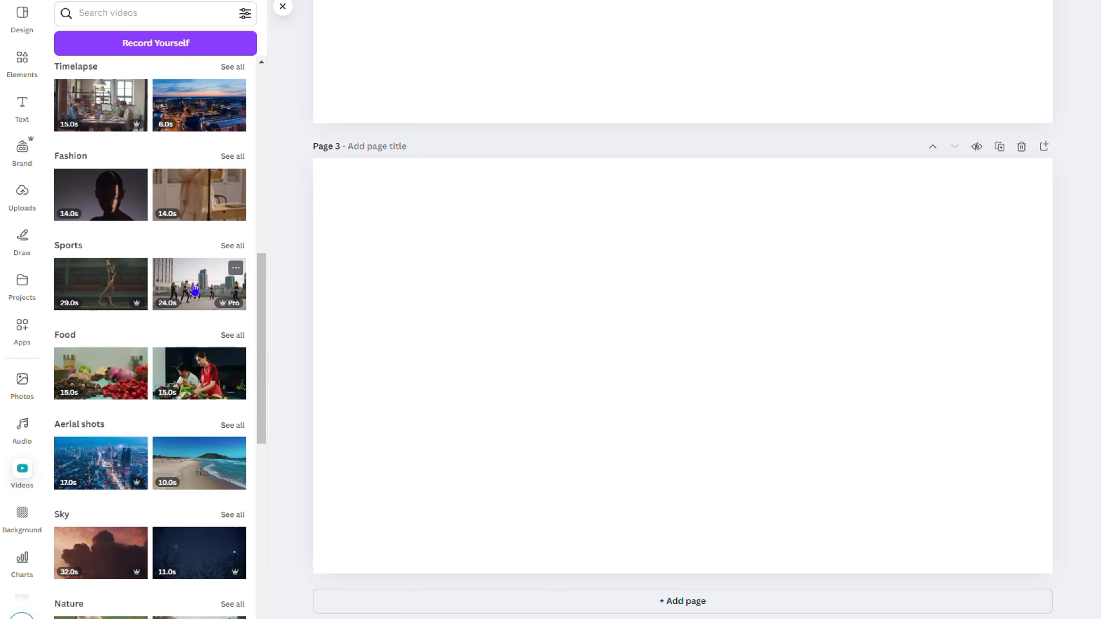
drag(189, 288, 353, 295)
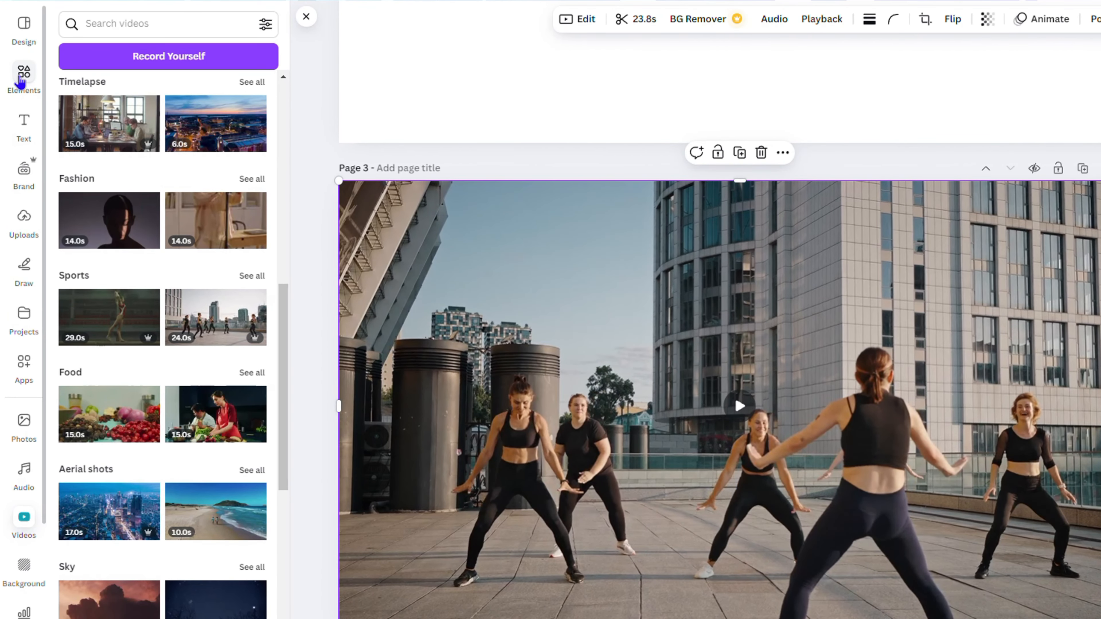
Step: Search the design elements for "blur" and show all matching graphics
click(20, 75)
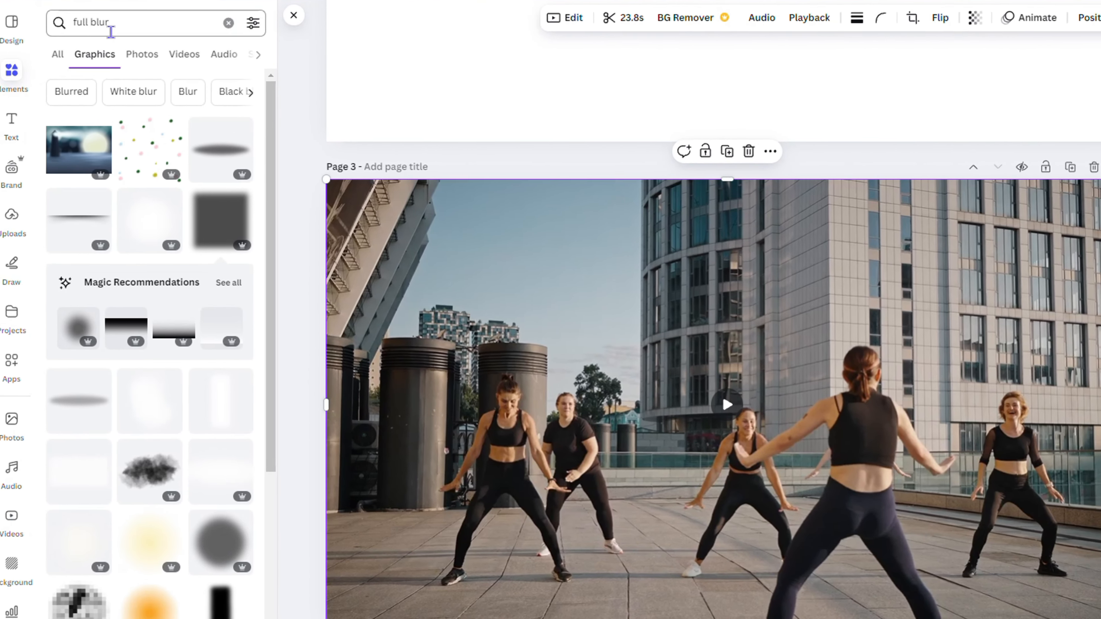
click(124, 25)
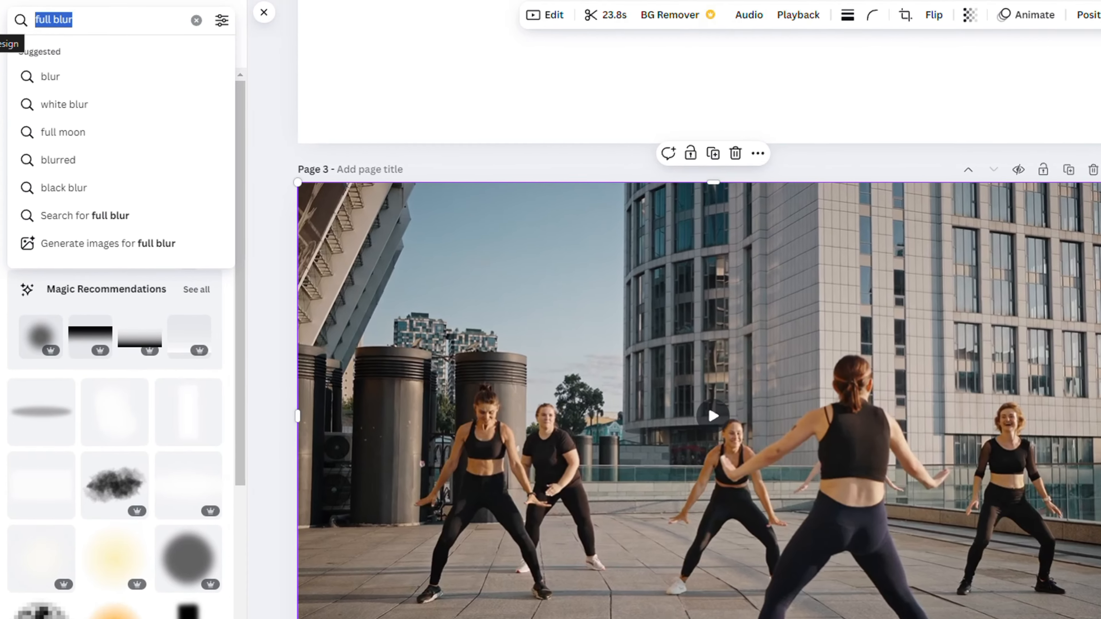
text(blur)
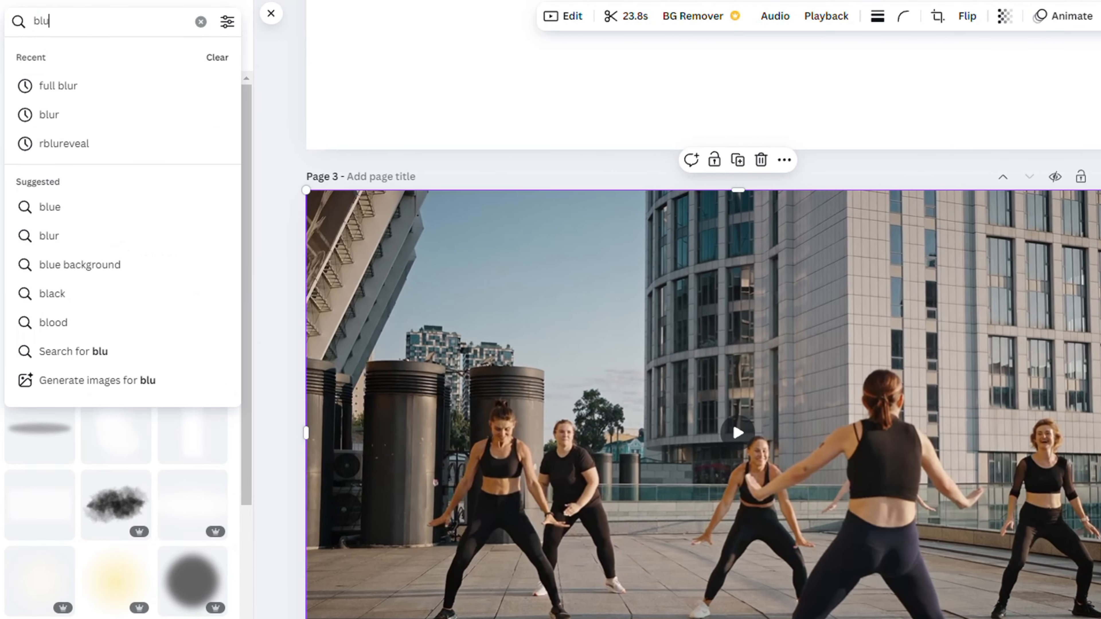
key(Return)
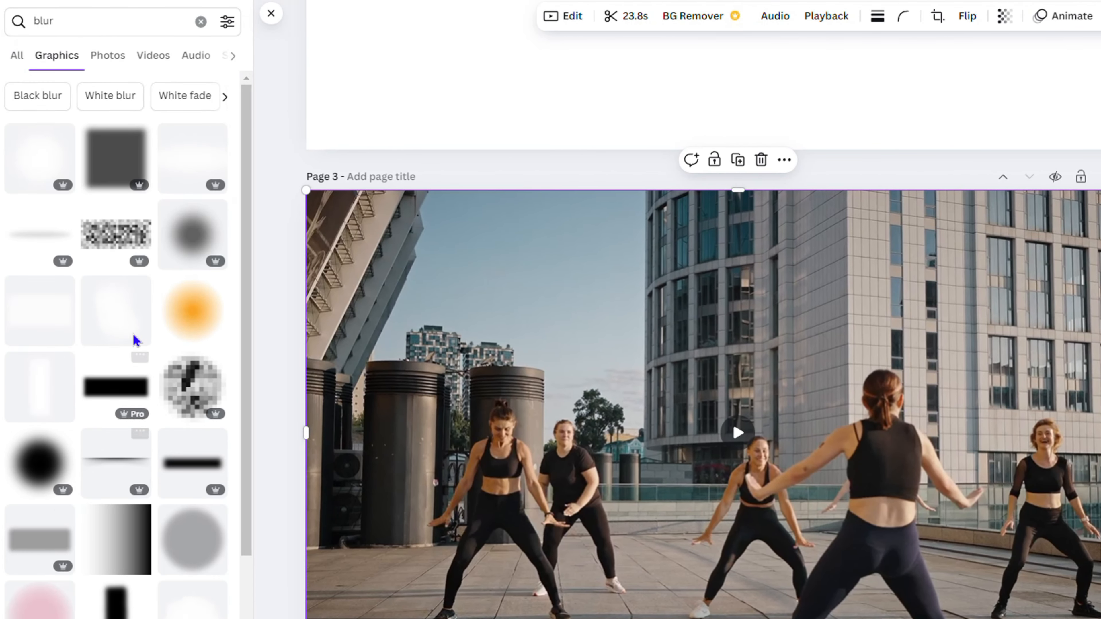
click(18, 56)
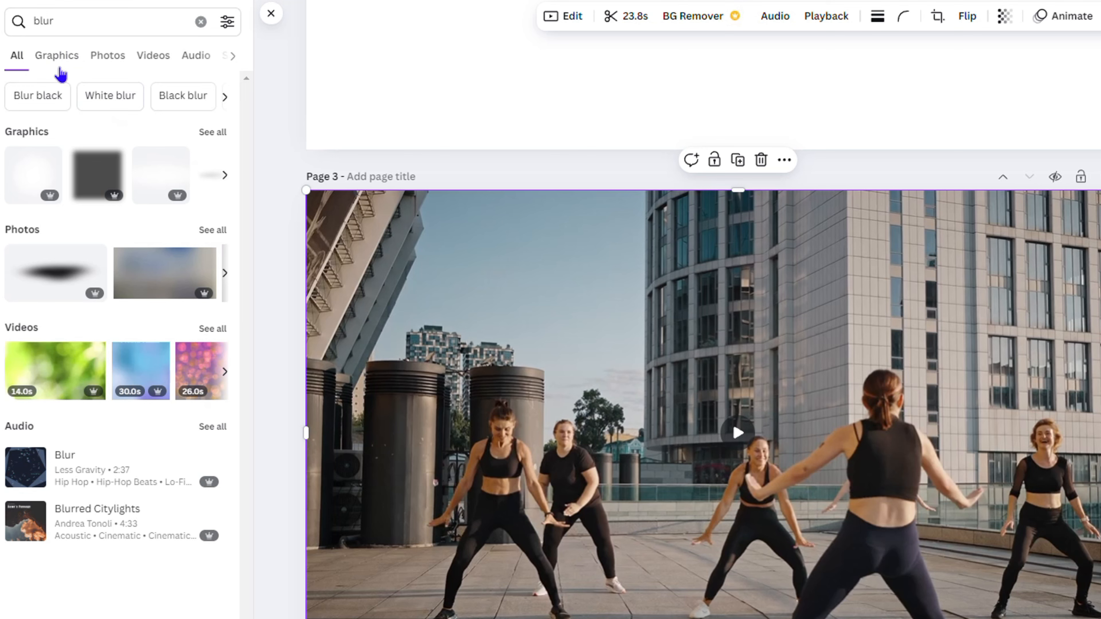
click(212, 132)
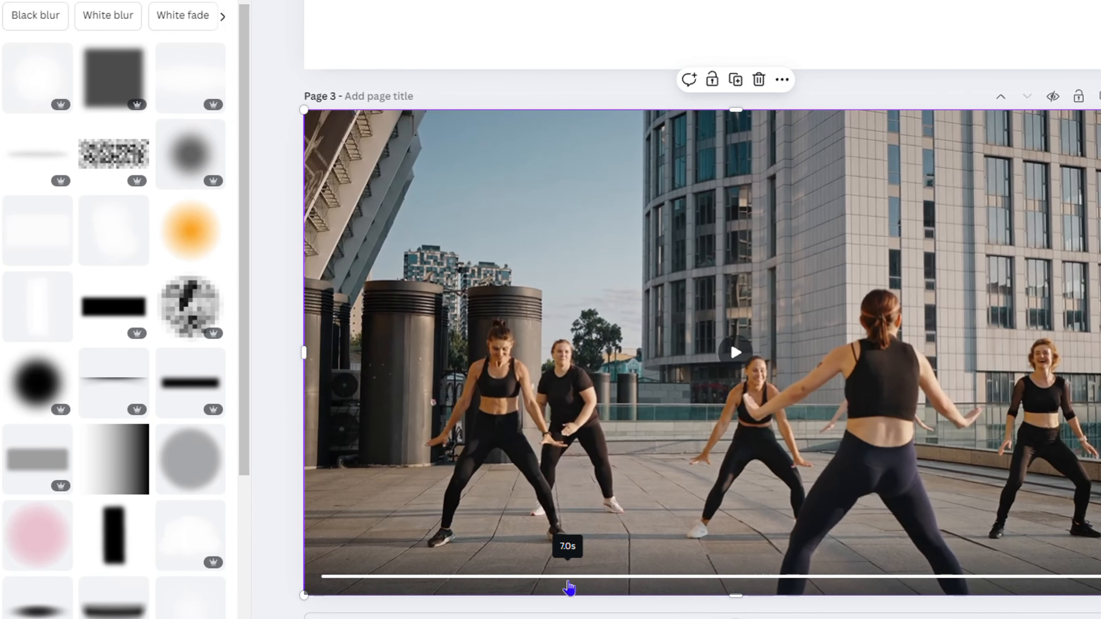
Step: Scrub the workout video to an early frame showing the dancers spread across the rooftop
click(556, 575)
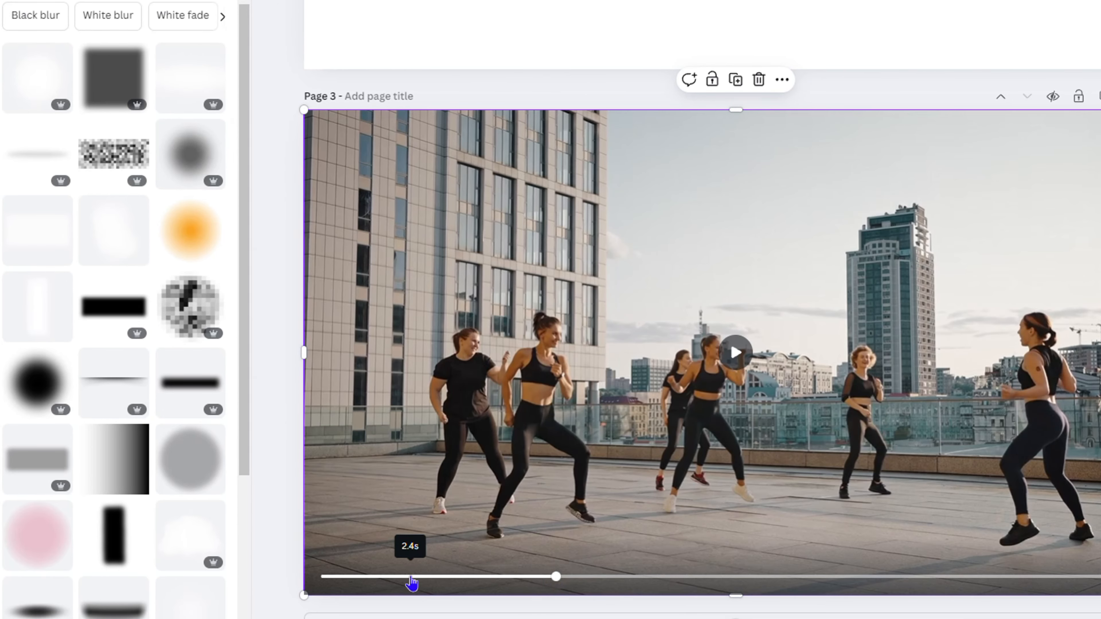
click(364, 578)
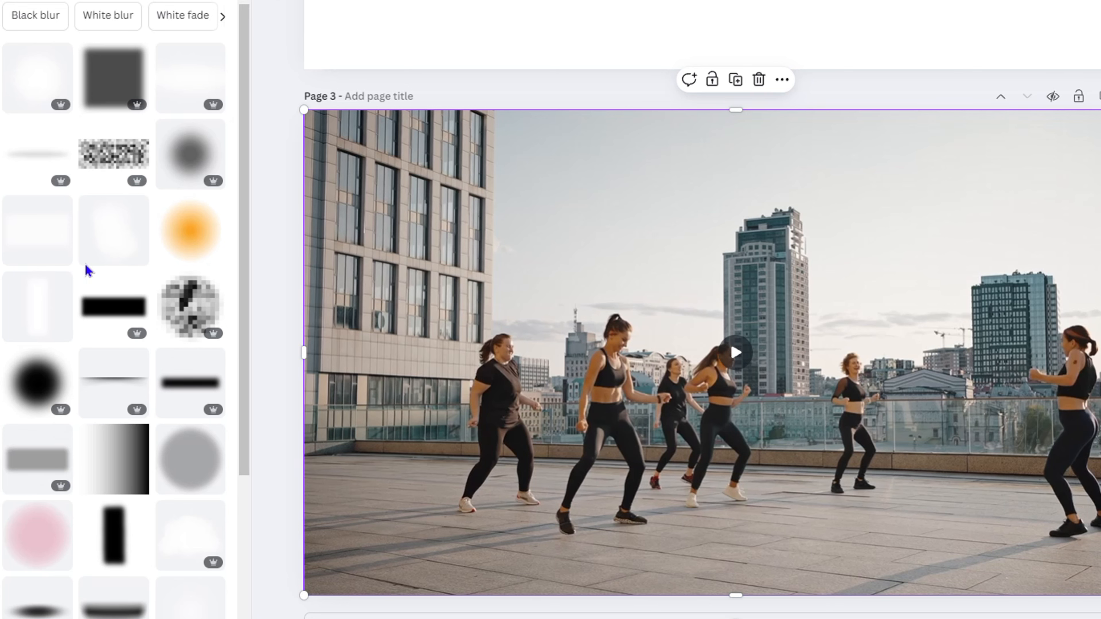
Step: Add the curved dark shadow blur graphic to the video, rotated vertical and placed over the rightmost dancer
scroll(147, 356, down, 5)
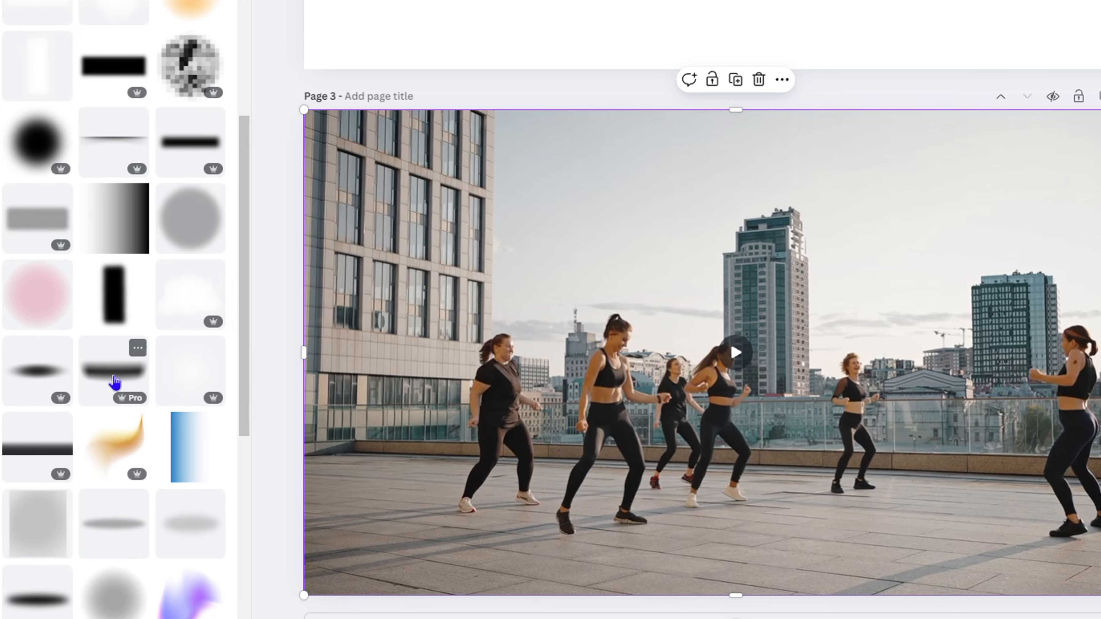
click(113, 378)
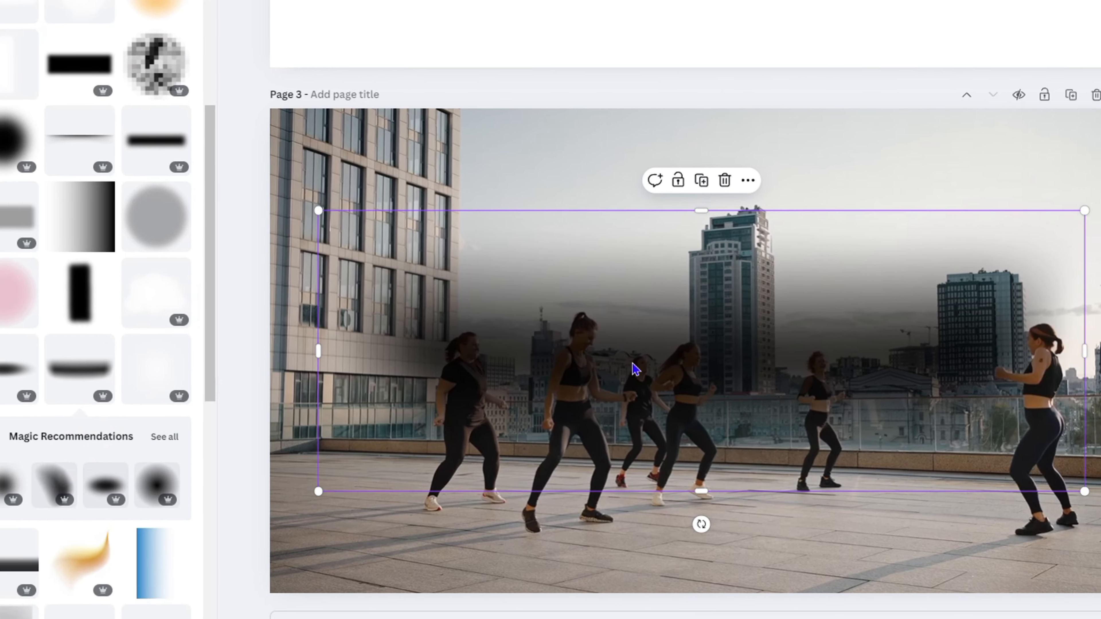
drag(668, 370, 863, 395)
drag(778, 391, 693, 384)
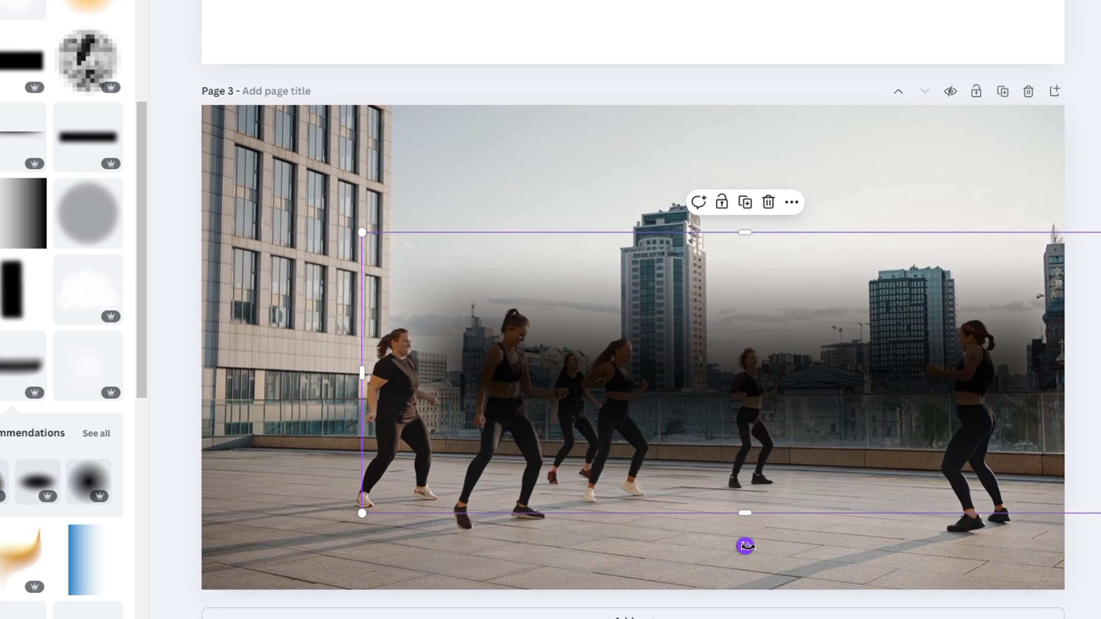
drag(745, 546, 488, 380)
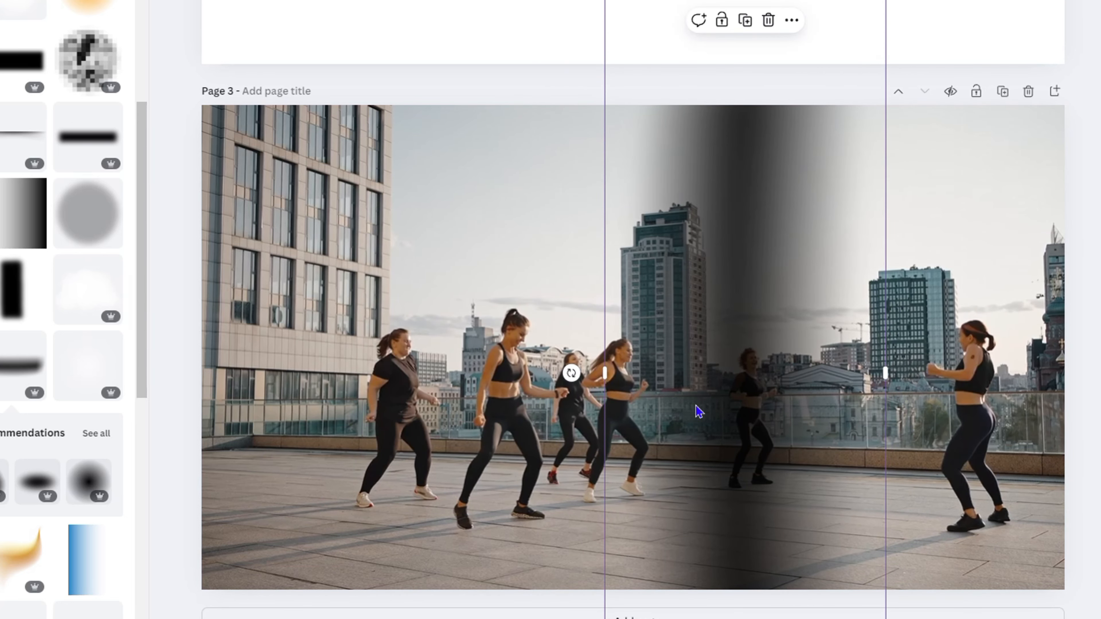
drag(699, 411, 958, 429)
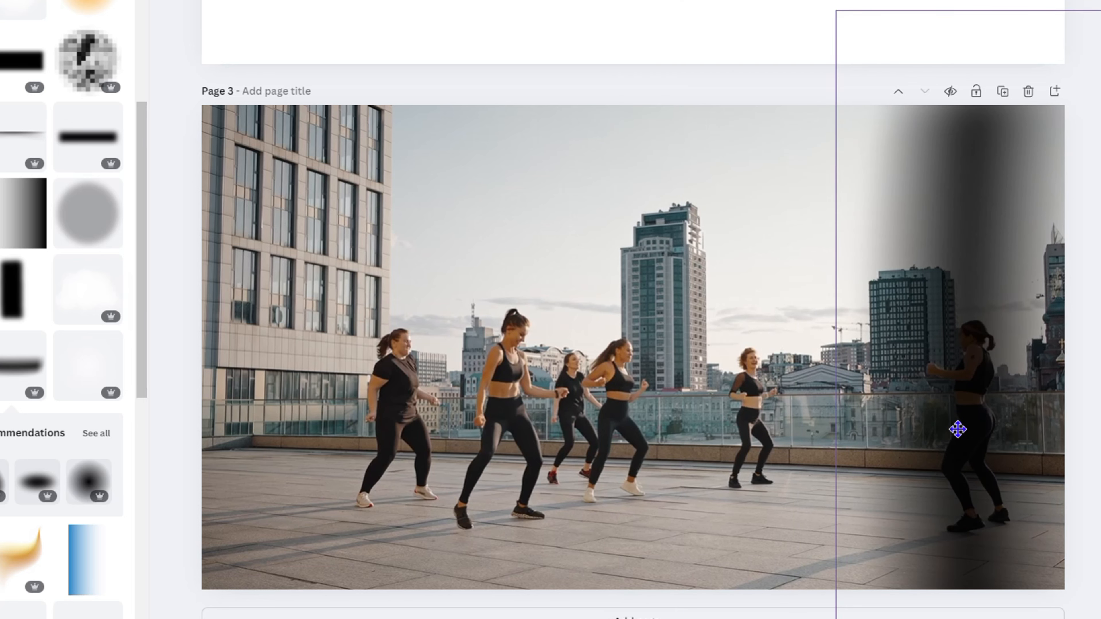
Step: Shrink the vertical shadow blur over the rightmost dancer and delete it
drag(835, 9, 878, 241)
drag(990, 433, 941, 408)
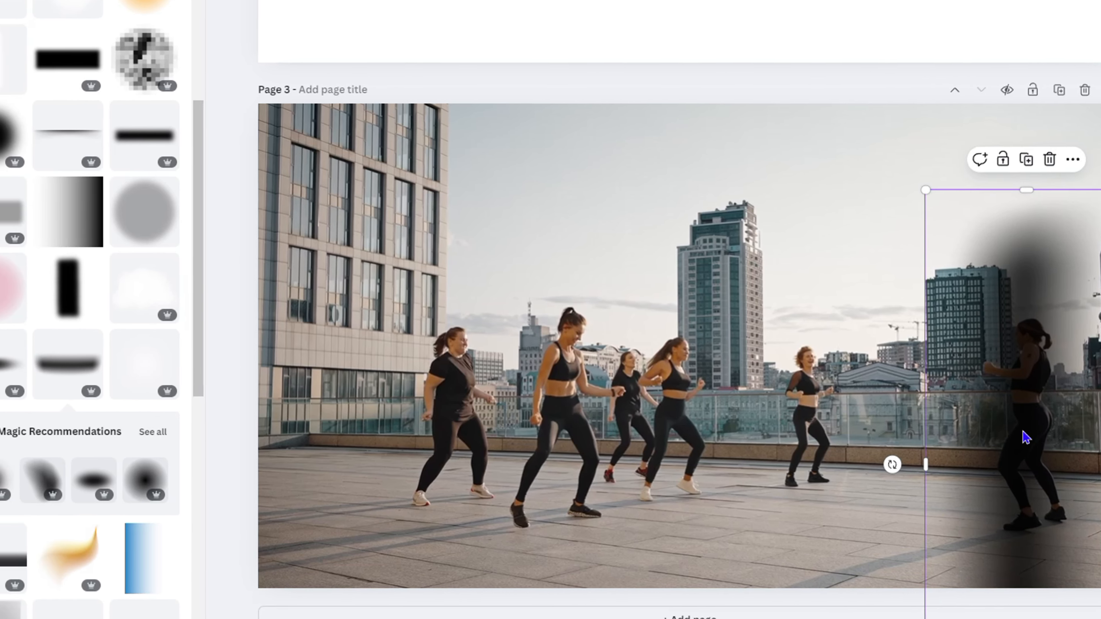
key(Delete)
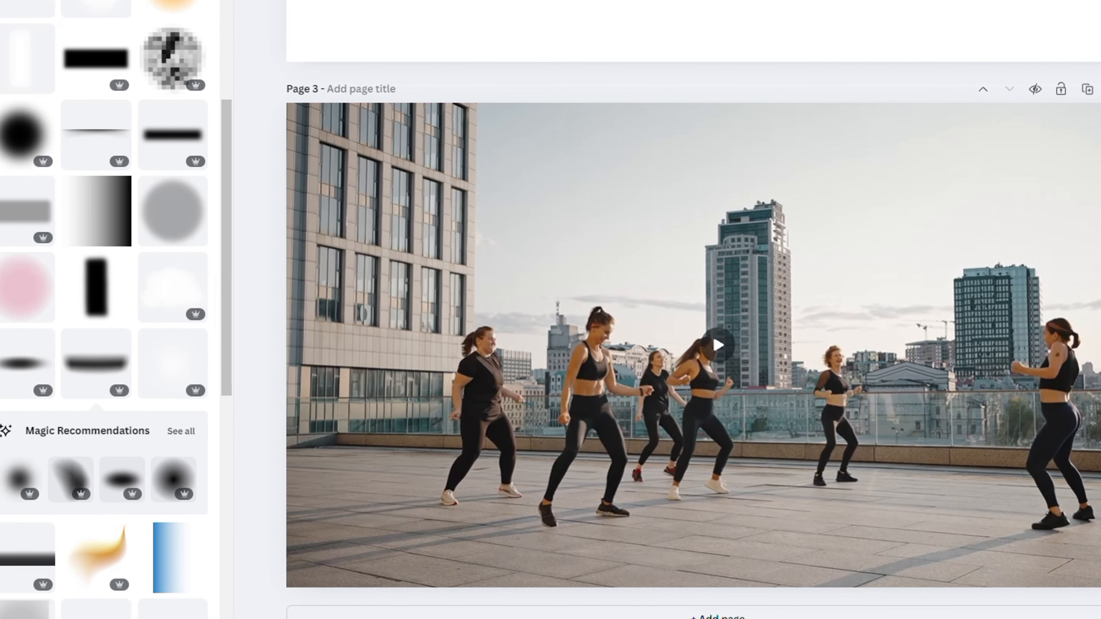
Step: Add the vertical black rectangle with blurred edges and shrink it to cover the rightmost dancer
click(100, 308)
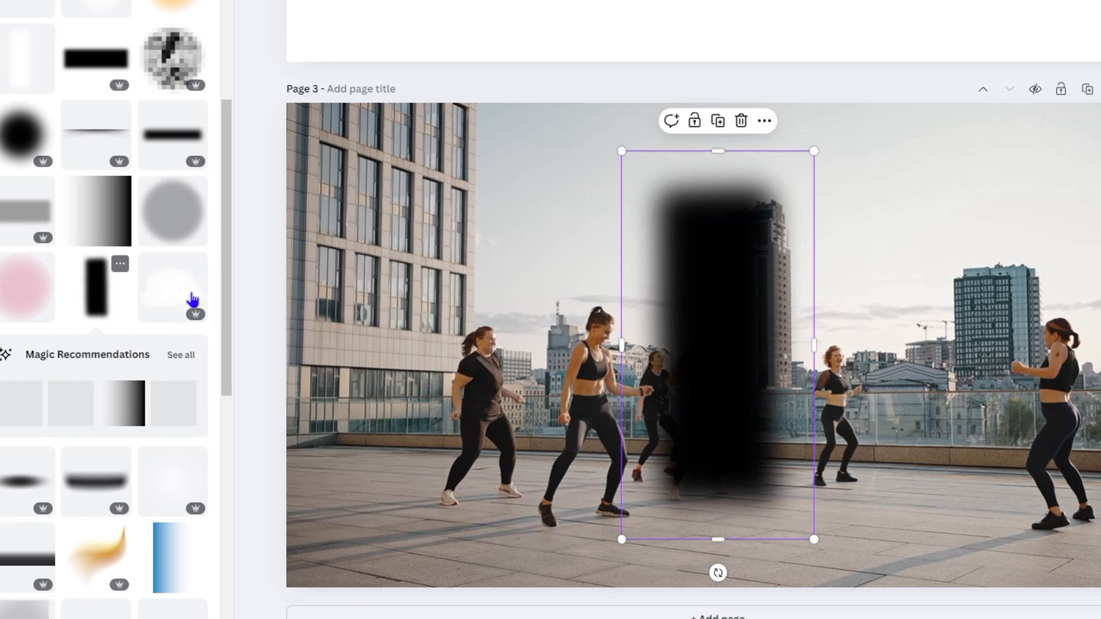
drag(752, 381, 1006, 438)
drag(881, 198, 897, 229)
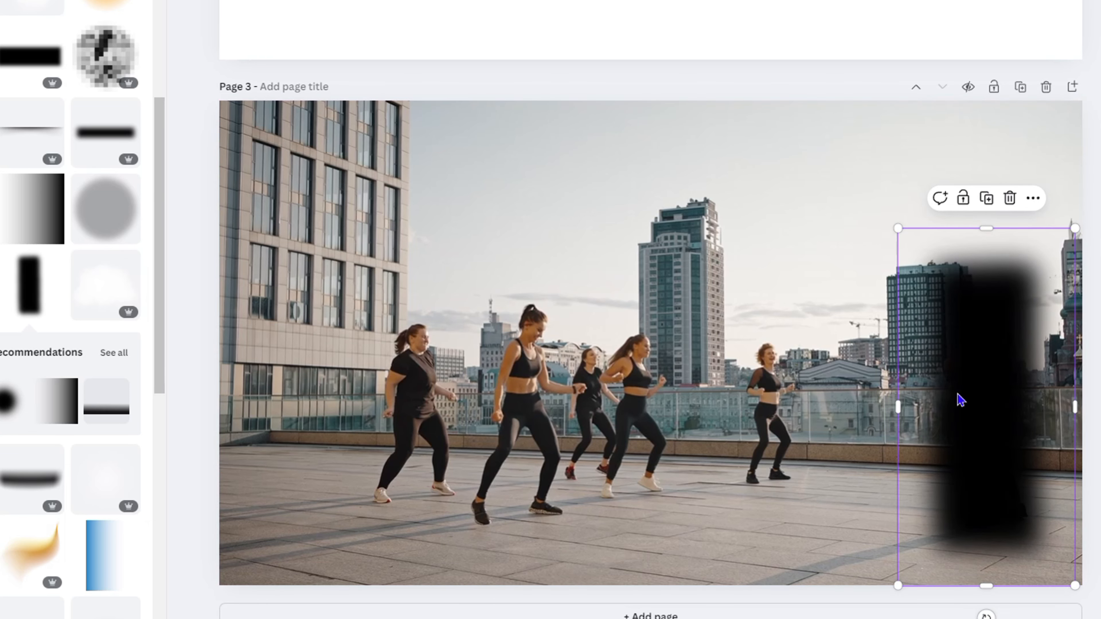
drag(986, 405, 676, 265)
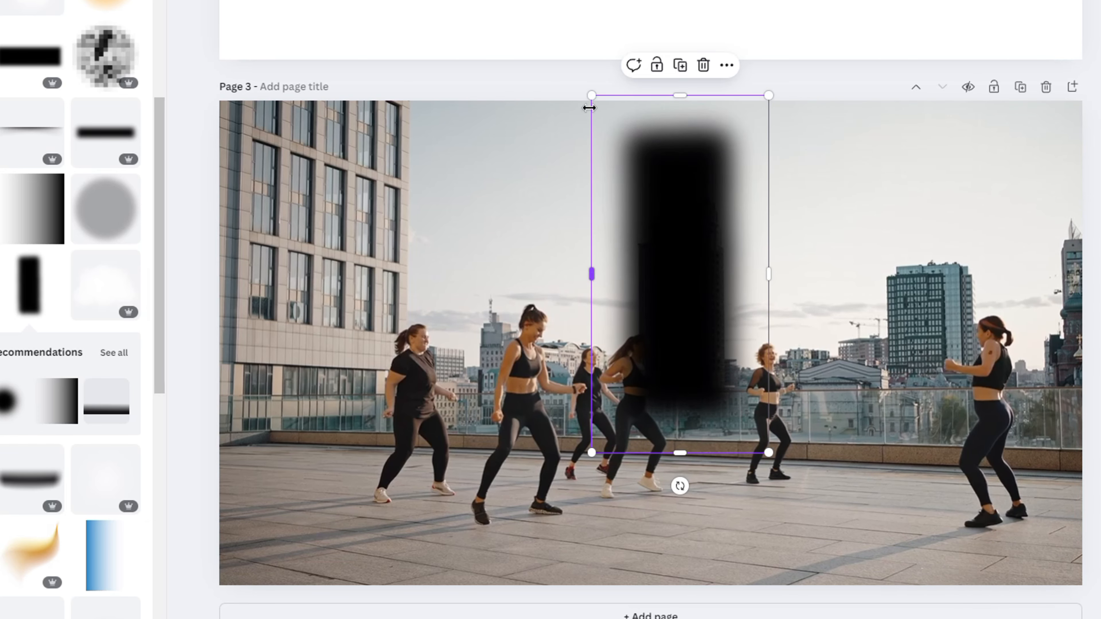
drag(598, 107, 621, 154)
drag(676, 367, 1011, 454)
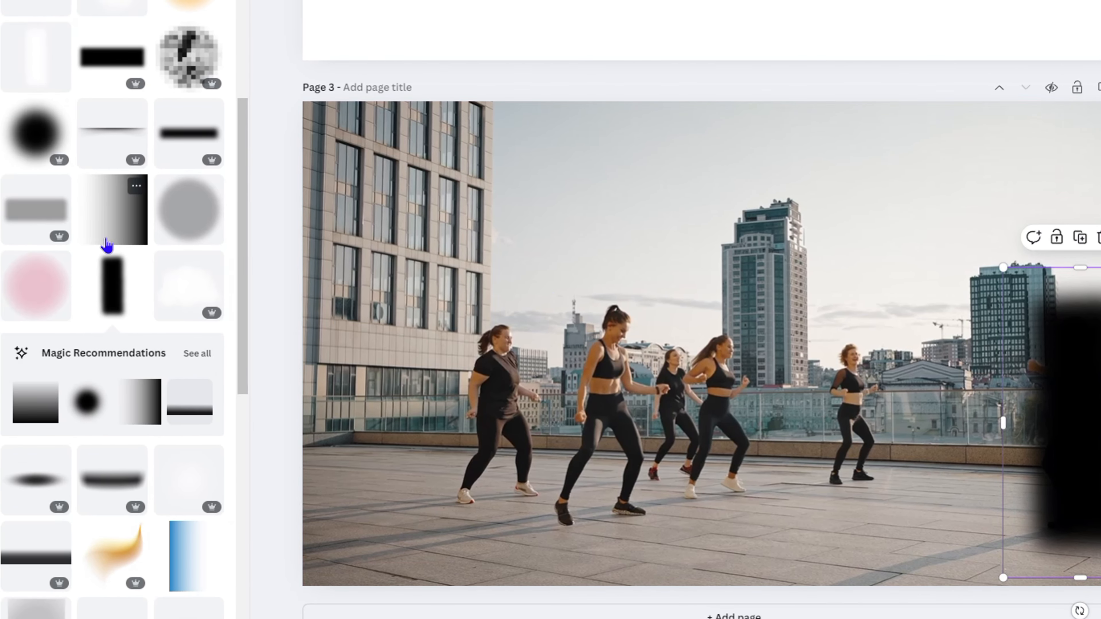
Step: Add the black fading gradient graphic, flipped with its dark edge along the video's left border, and enlarge it to span the full page height
scroll(130, 204, up, 5)
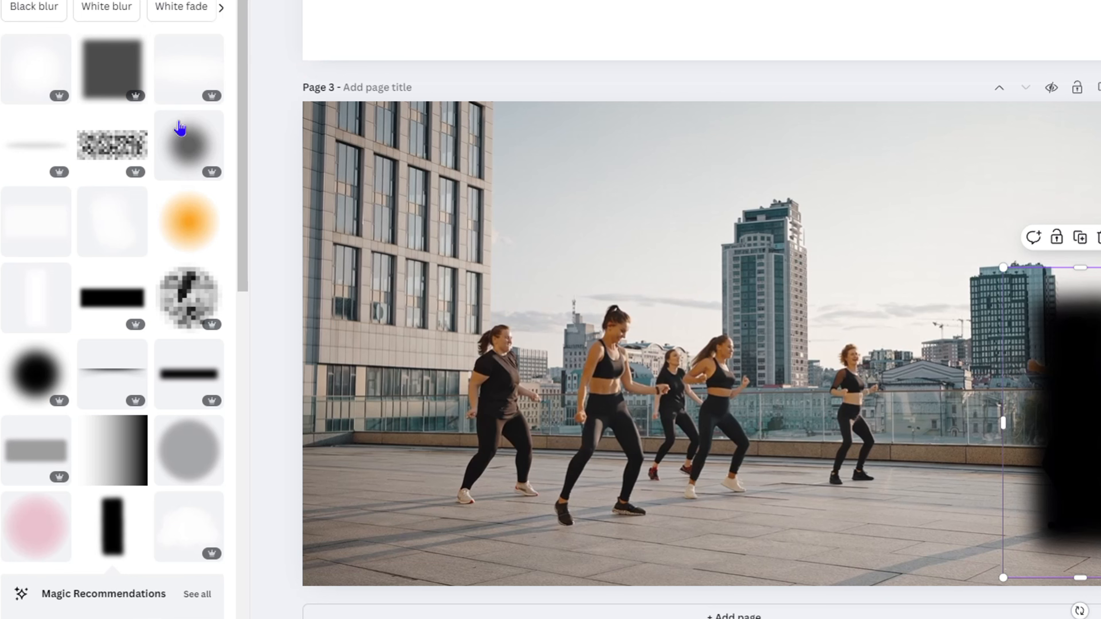
scroll(112, 307, down, 5)
click(129, 223)
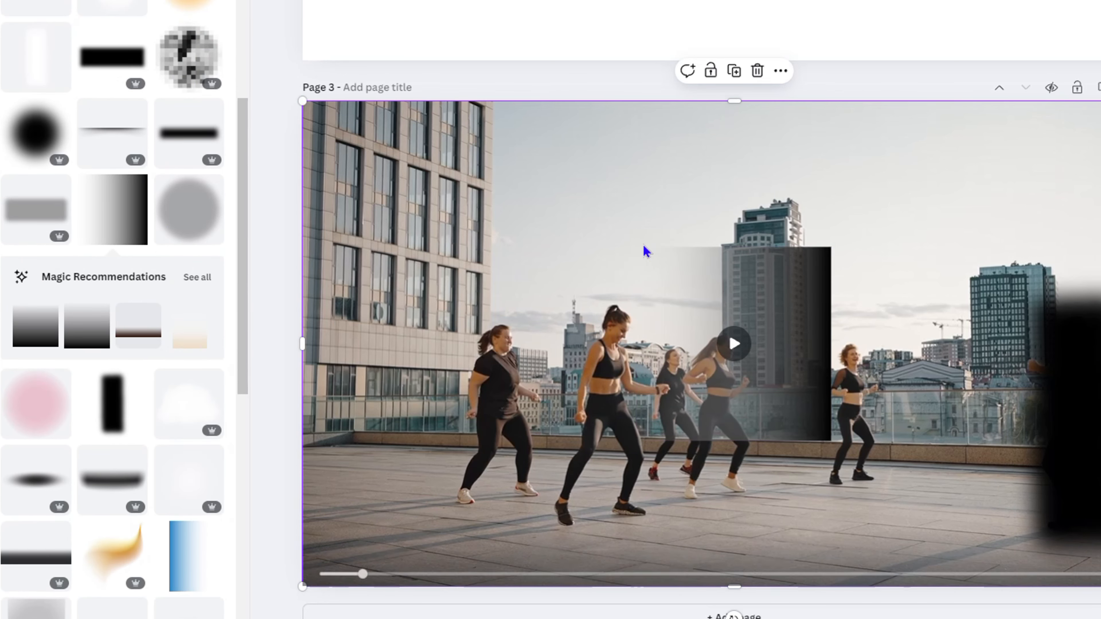
drag(637, 246, 429, 174)
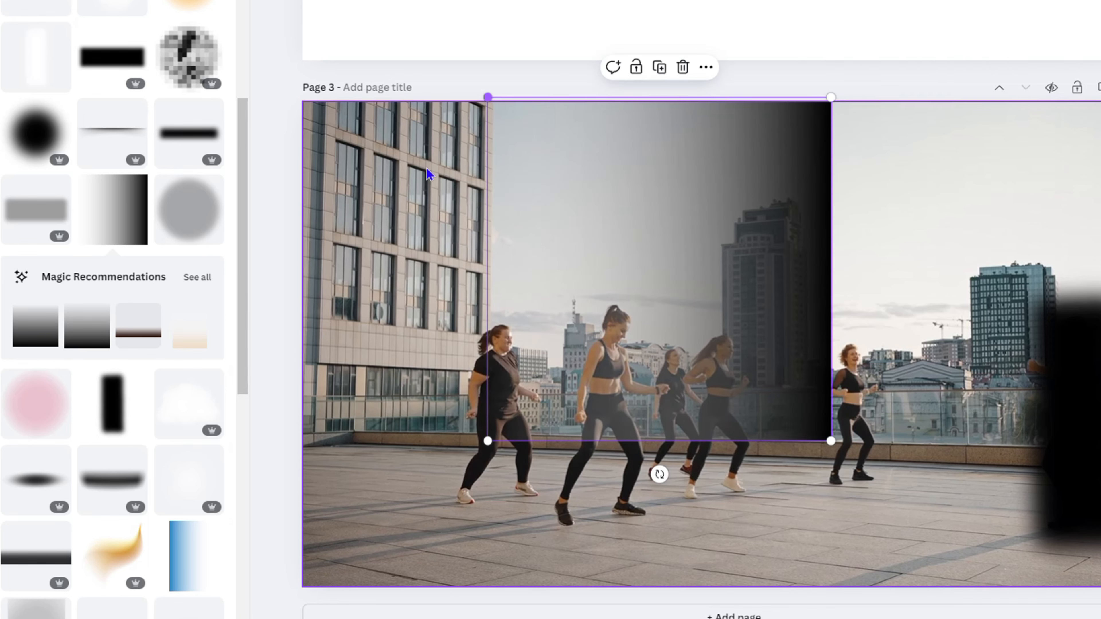
drag(660, 474, 657, 94)
drag(640, 343, 453, 327)
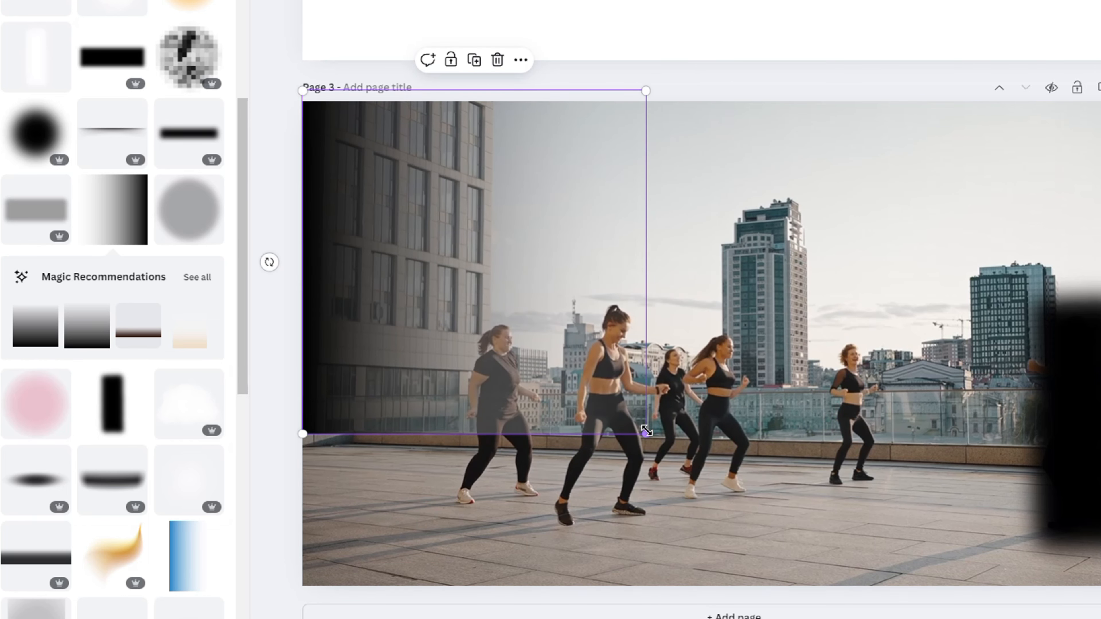
drag(646, 433, 856, 618)
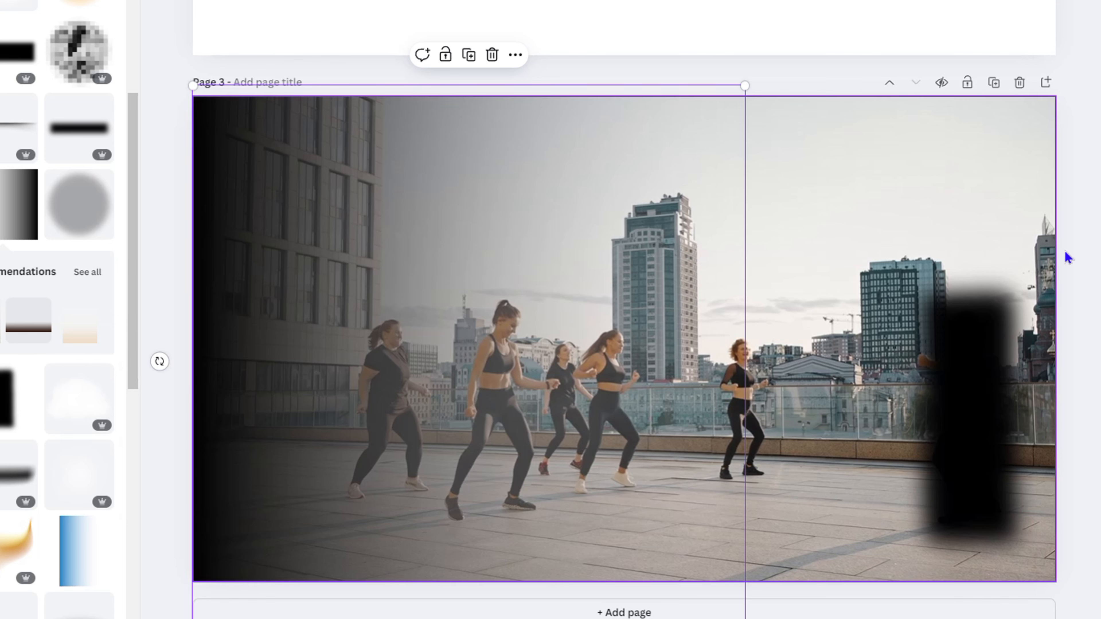
click(1066, 254)
Step: Add the pixelated dark blur graphic over the middle of the video
scroll(5, 395, down, 5)
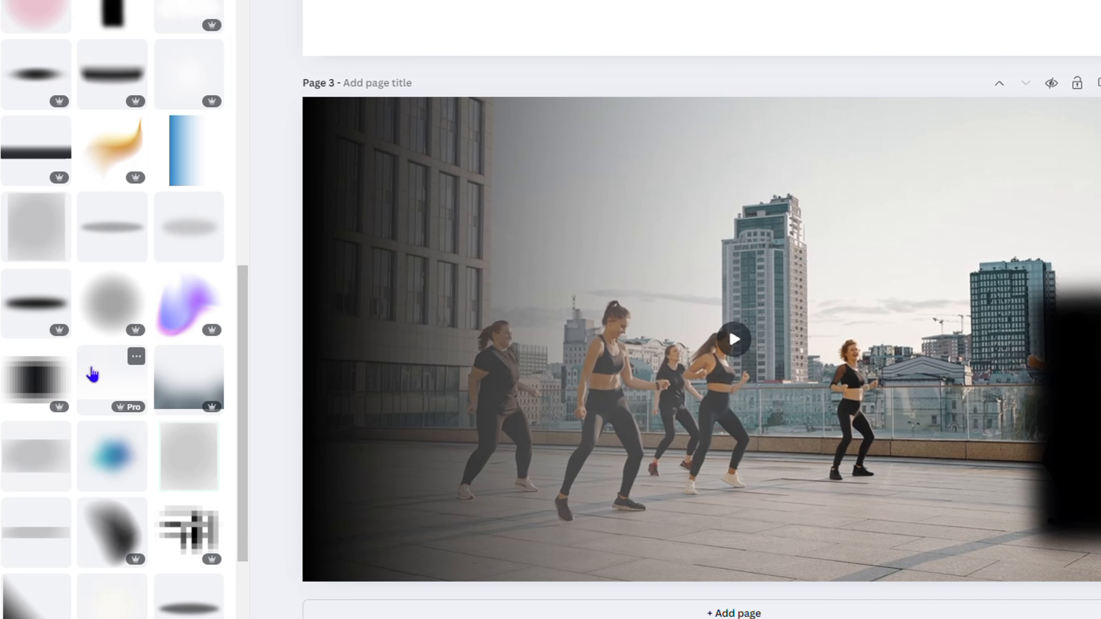
click(39, 382)
drag(705, 389, 760, 388)
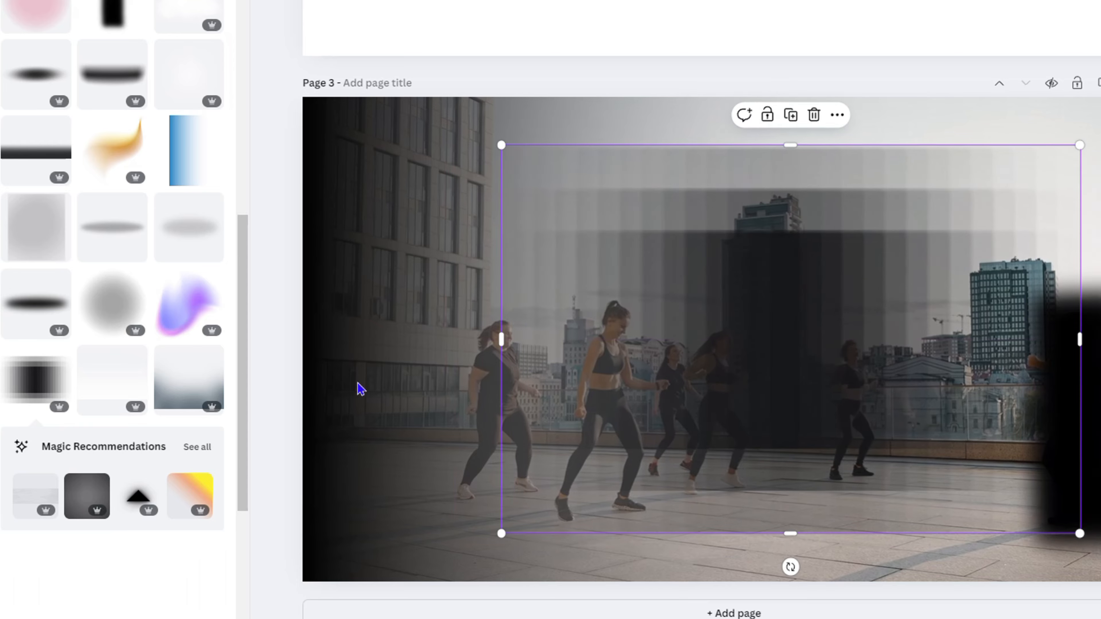
Step: Delete the black gradient and the vertical black blurred rectangle from page 3
click(338, 338)
key(Delete)
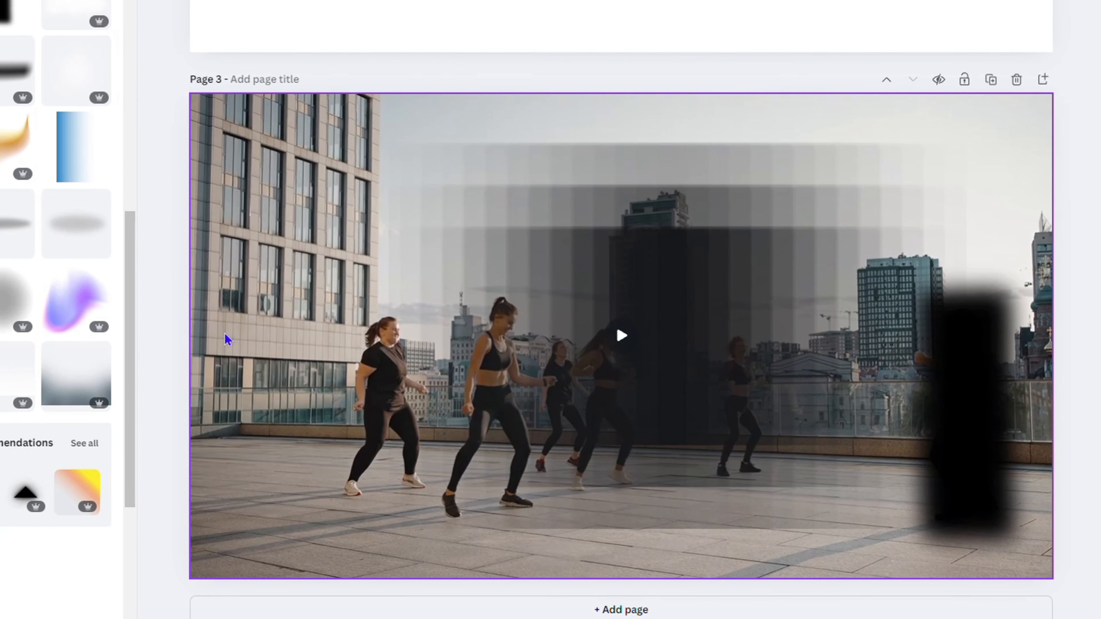
click(977, 430)
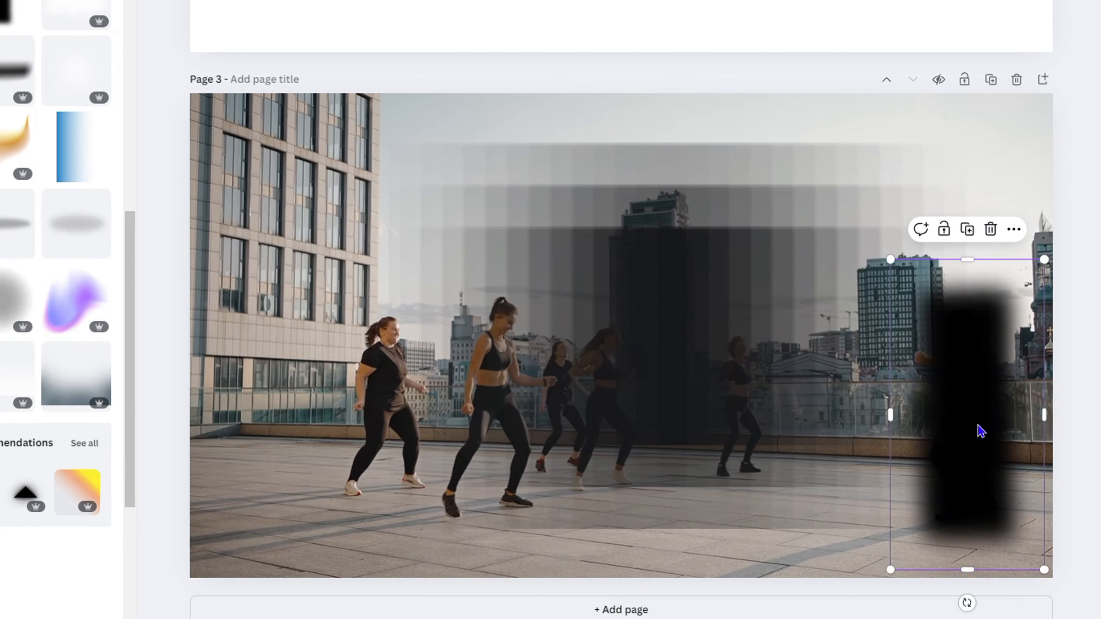
key(Delete)
Step: Shrink the pixelated blur graphic over the leftmost dancer and delete it
click(860, 418)
drag(860, 418, 550, 457)
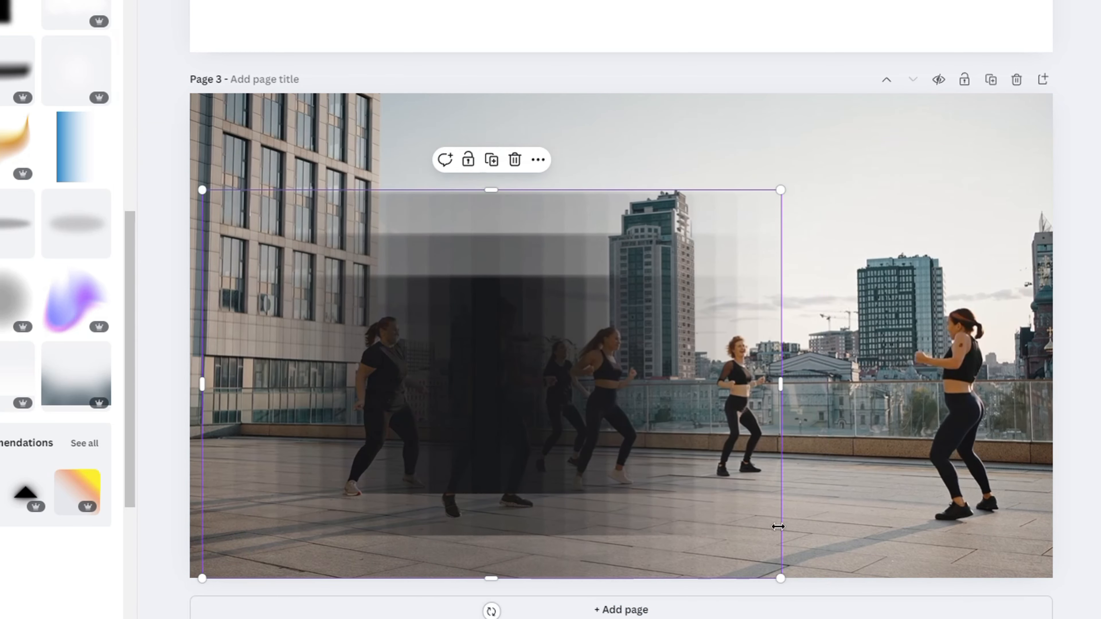
drag(780, 191, 607, 308)
drag(371, 415, 358, 376)
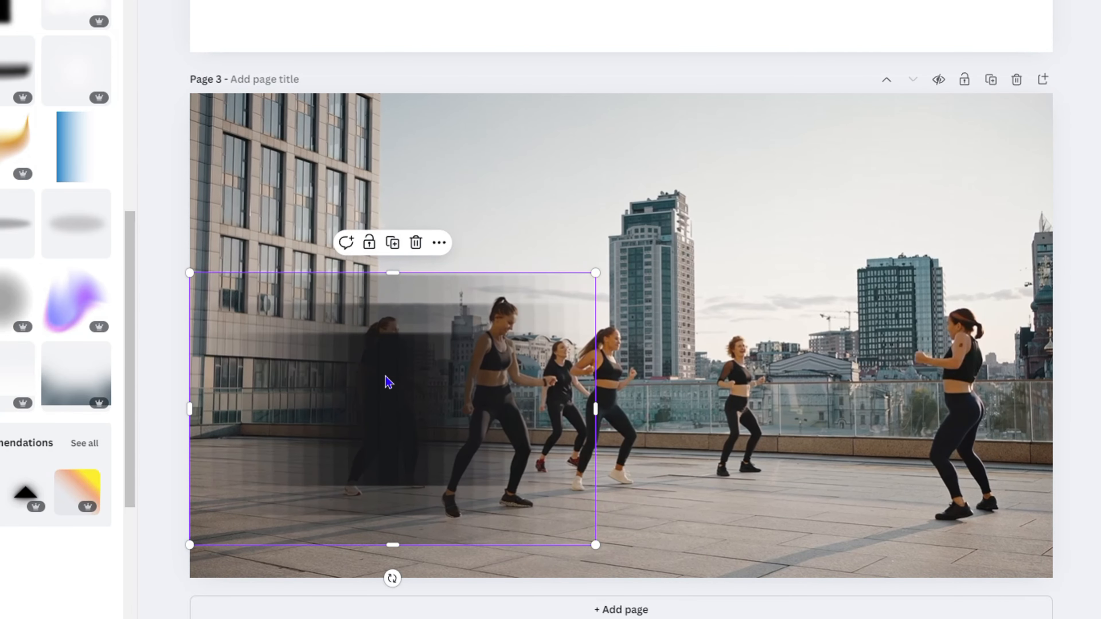
key(Delete)
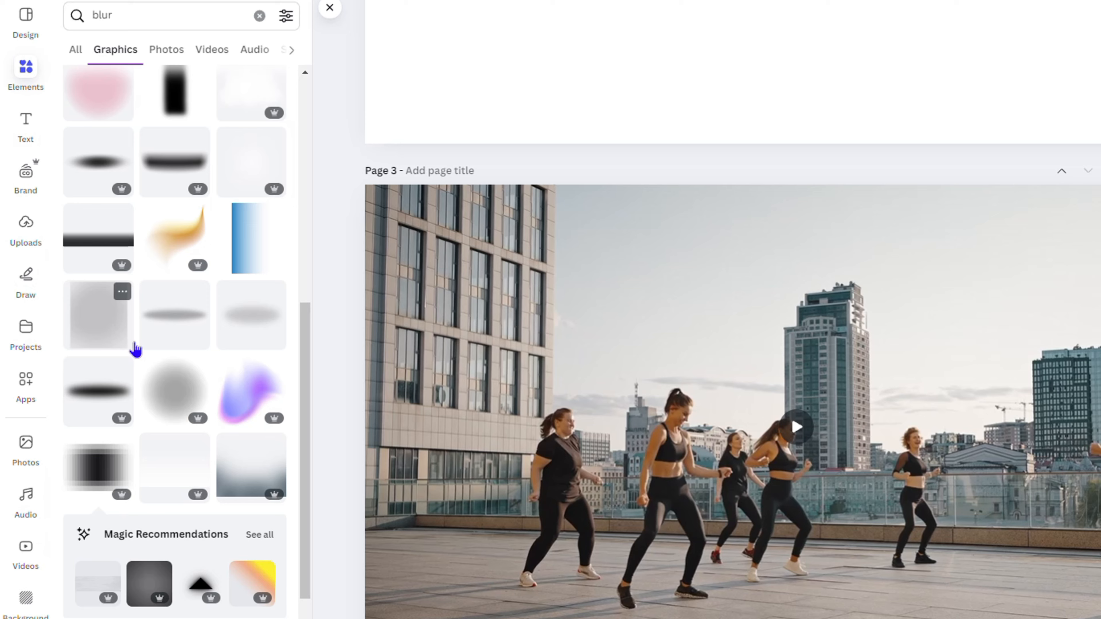
Step: Search the graphics for "full blur"
scroll(135, 349, up, 10)
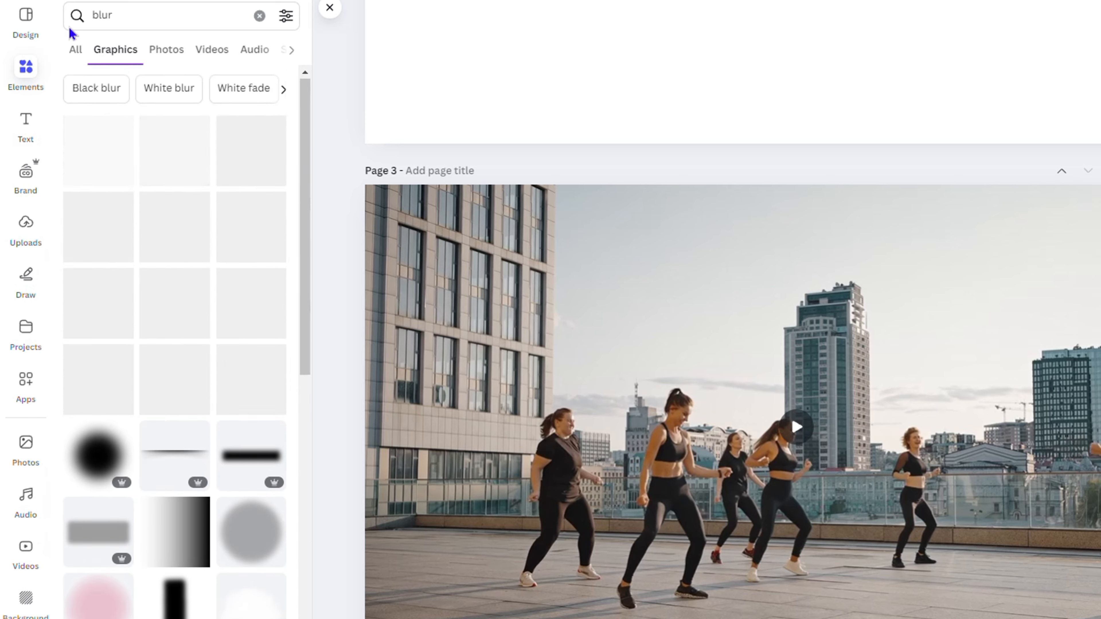
click(136, 19)
click(94, 16)
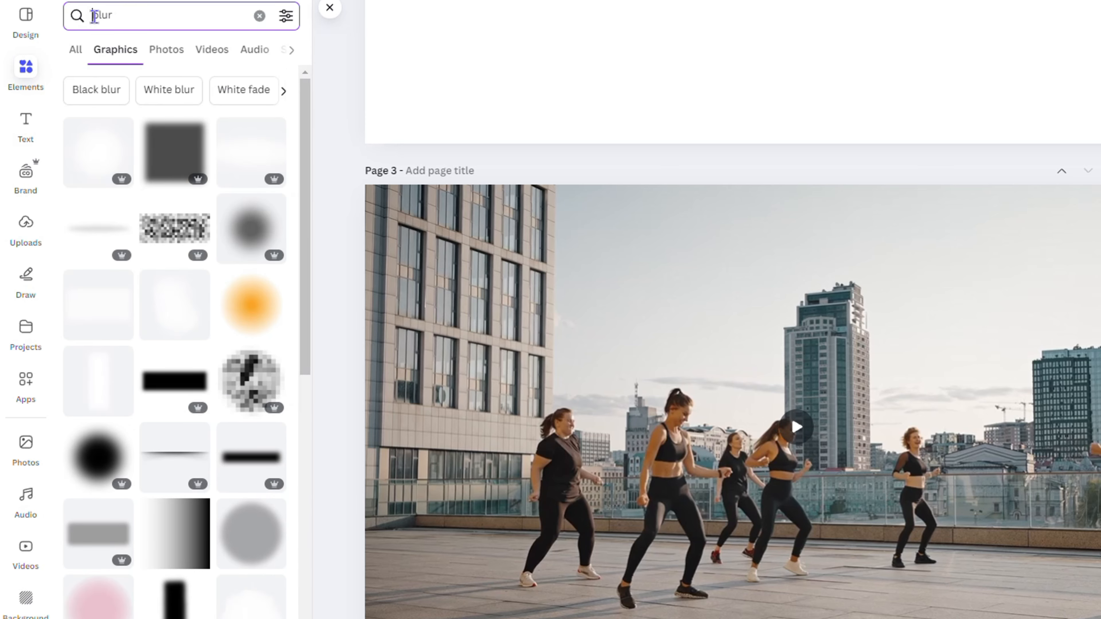
text(full)
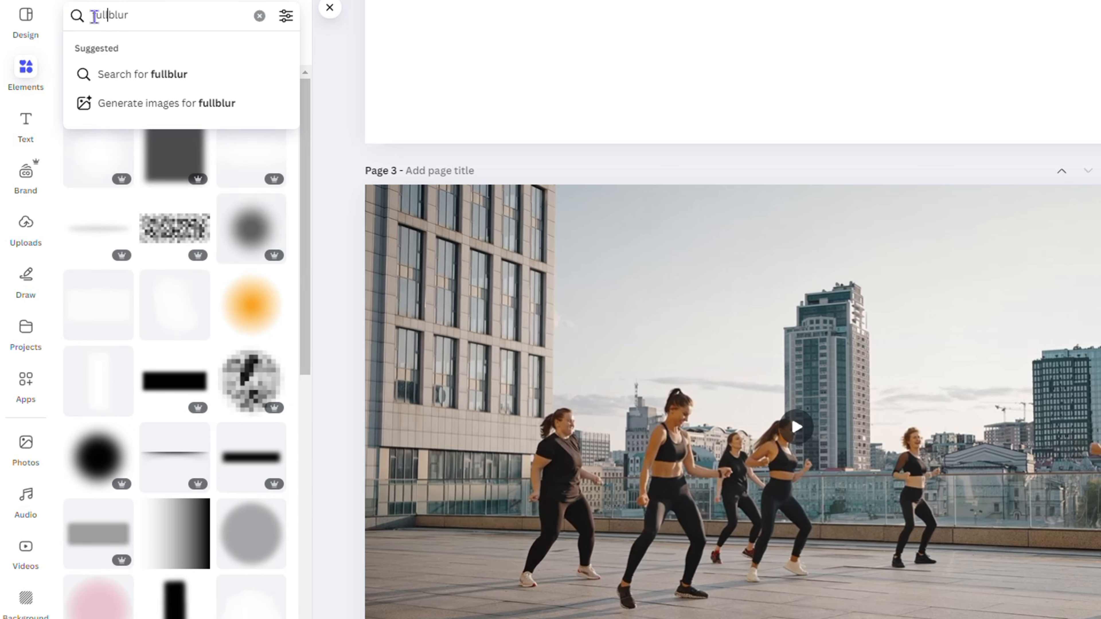
key(Return)
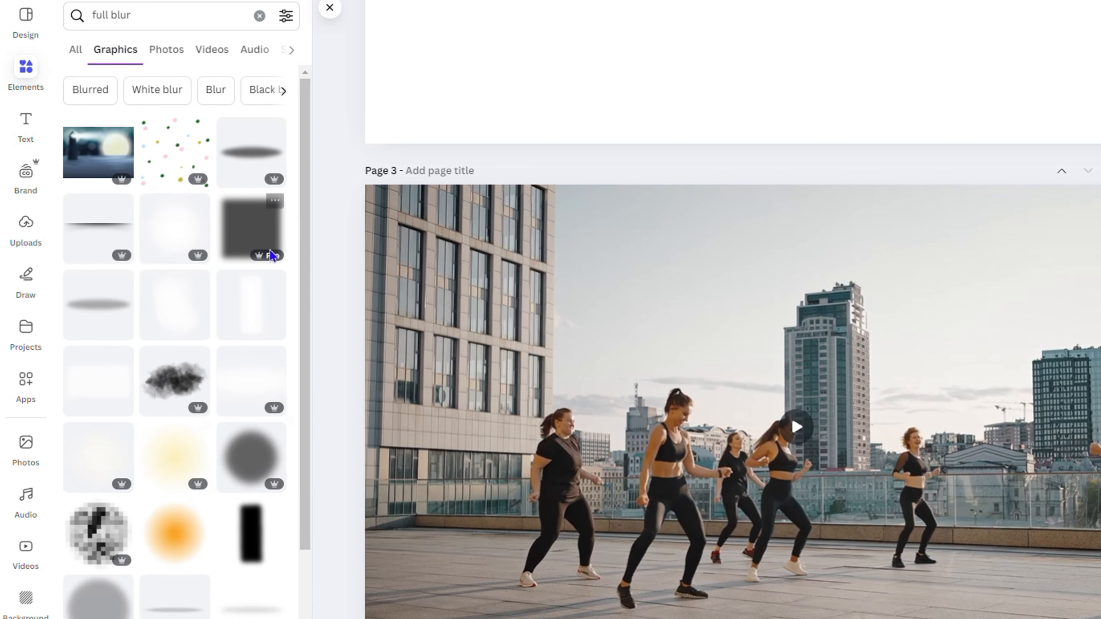
Step: Add the dark grey square graphic with blurred edges to page 3 and enlarge it across most of the video
scroll(88, 397, down, 5)
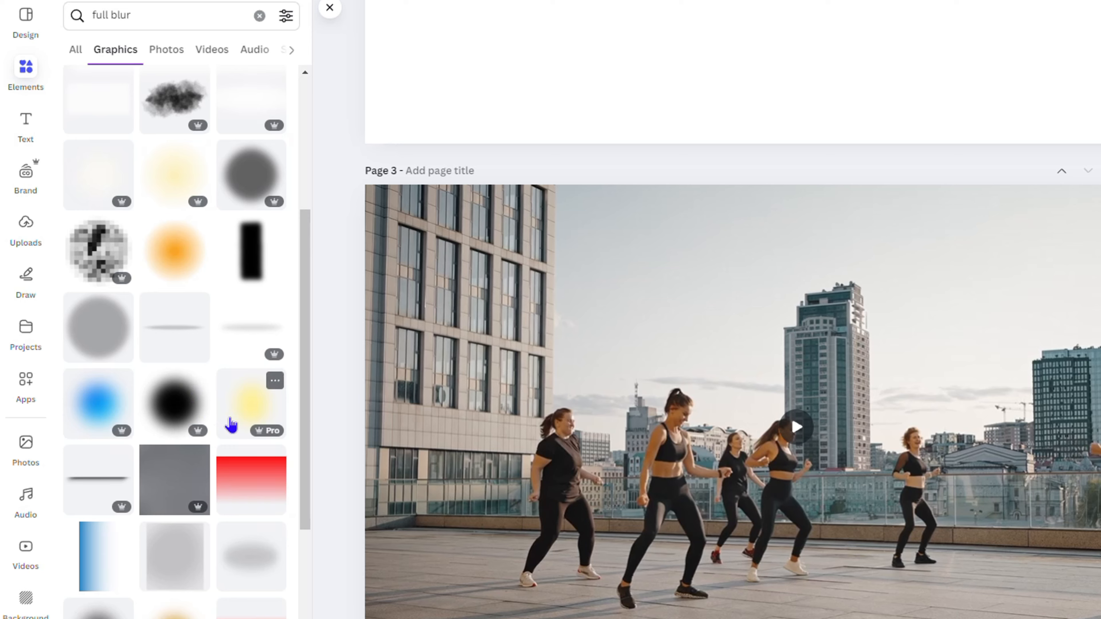
scroll(231, 425, up, 5)
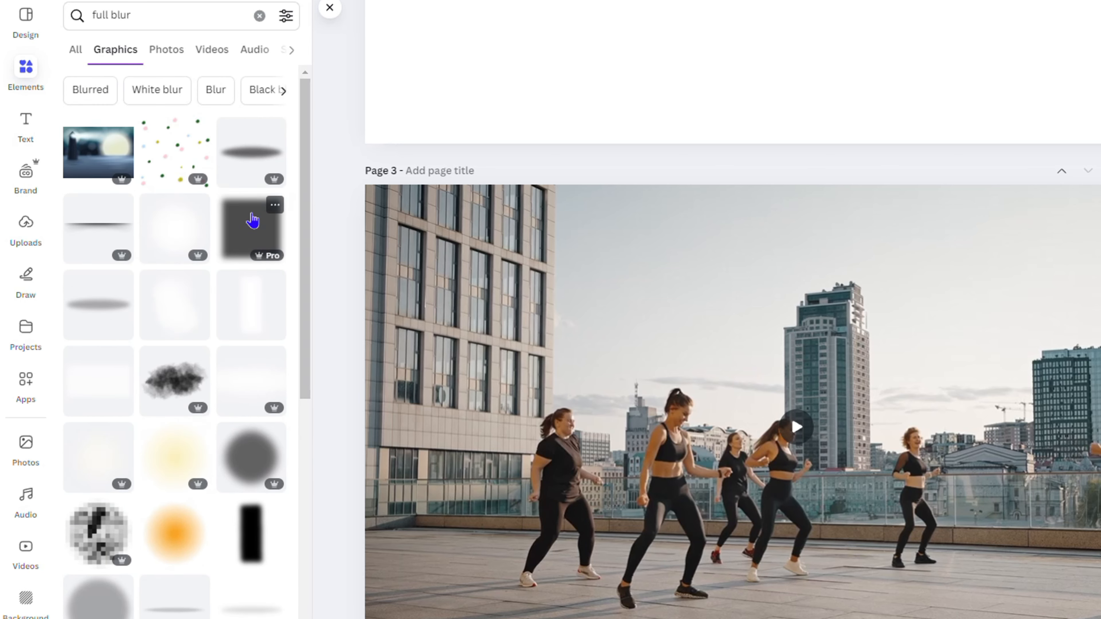
click(247, 225)
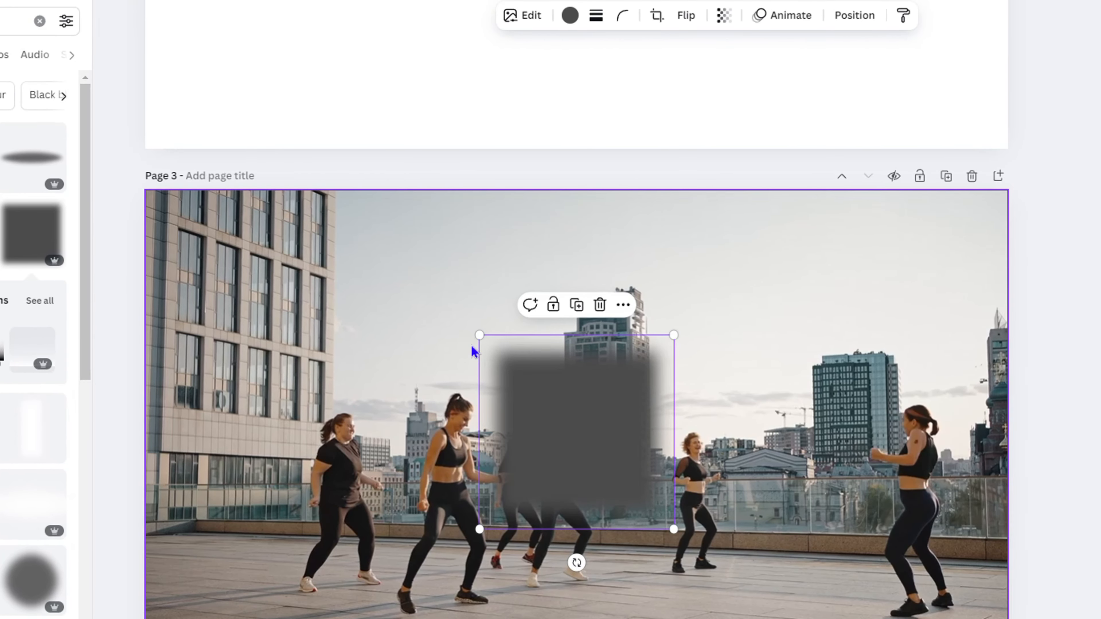
drag(481, 316, 122, 1)
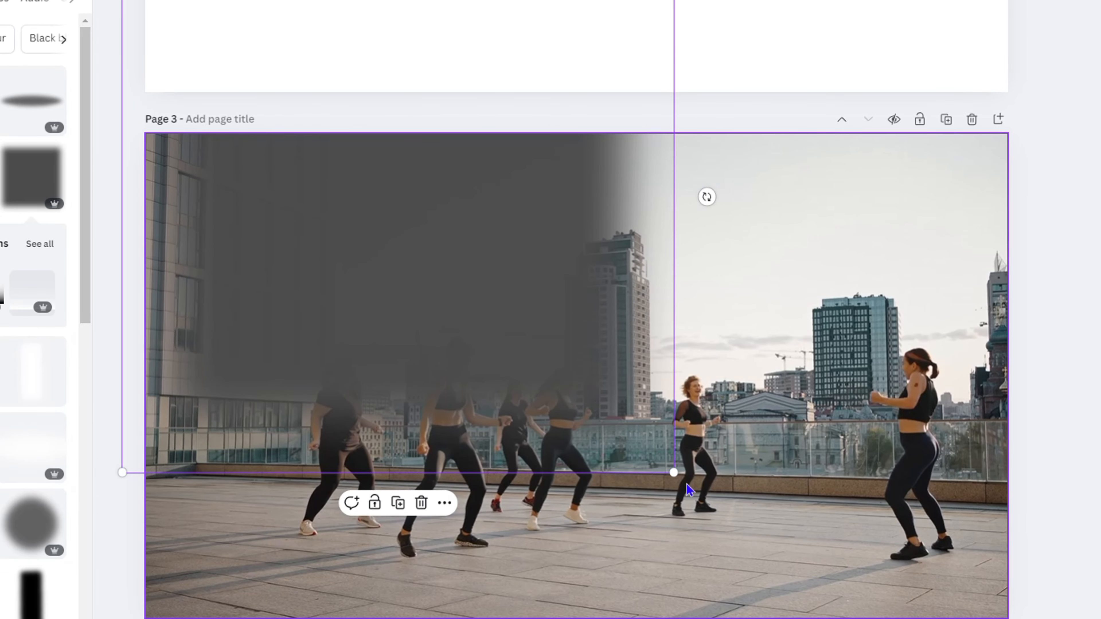
drag(673, 473, 1068, 618)
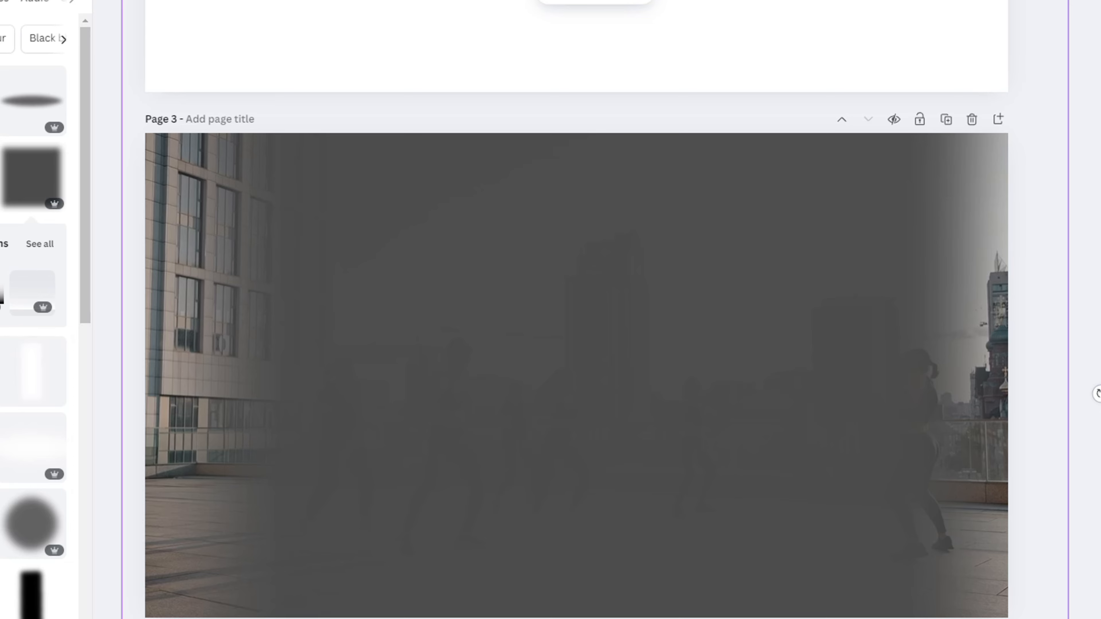
Step: Reposition and enlarge the grey blurred square beyond all page edges so that it covers the entire video on page 3
scroll(577, 309, down, 3)
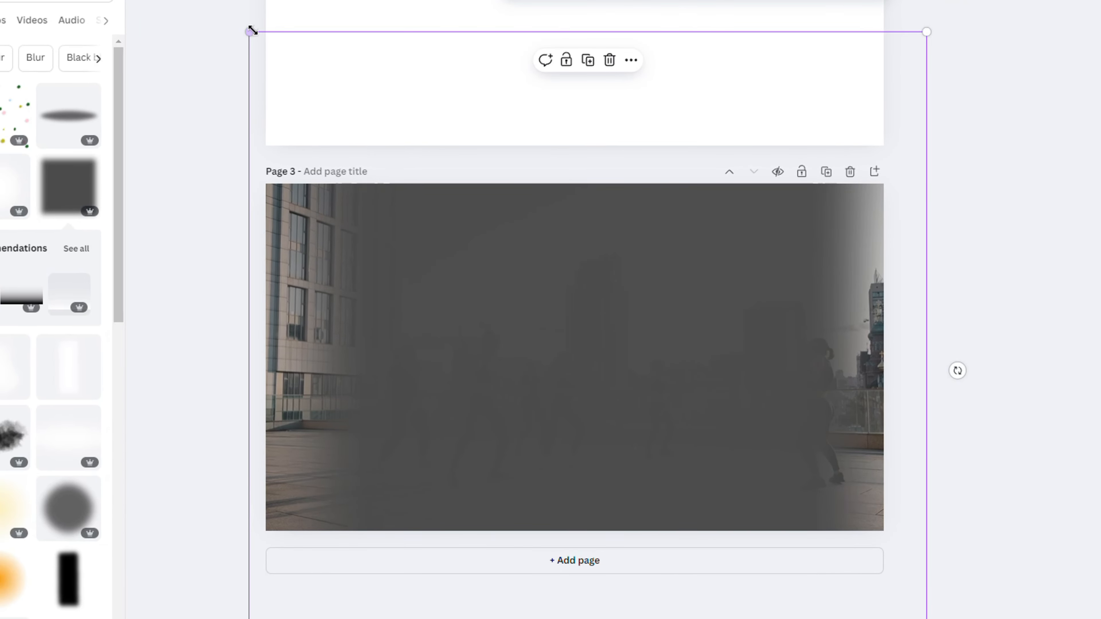
drag(254, 44, 242, 34)
drag(217, 18, 198, 5)
scroll(857, 259, up, 5)
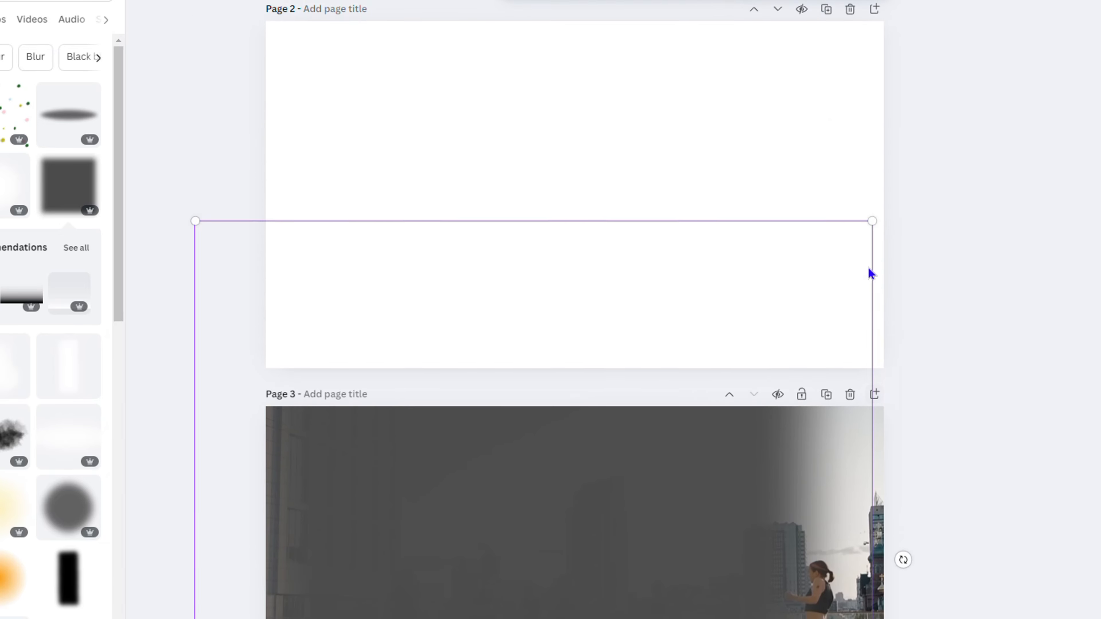
drag(872, 195, 1096, 180)
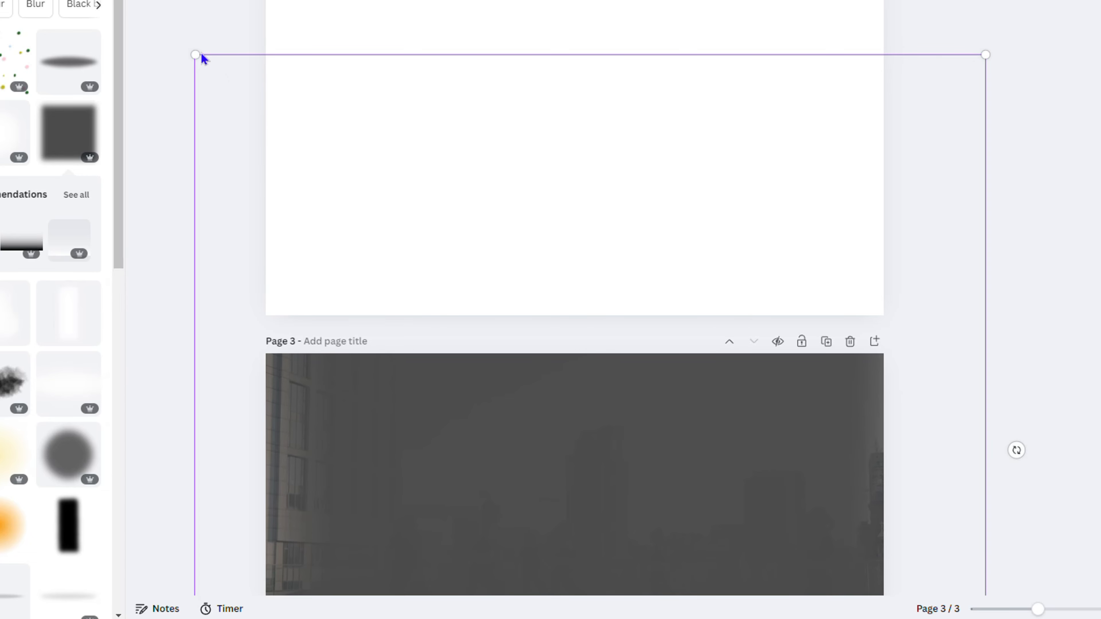
drag(174, 50, 136, 47)
scroll(980, 334, down, 6)
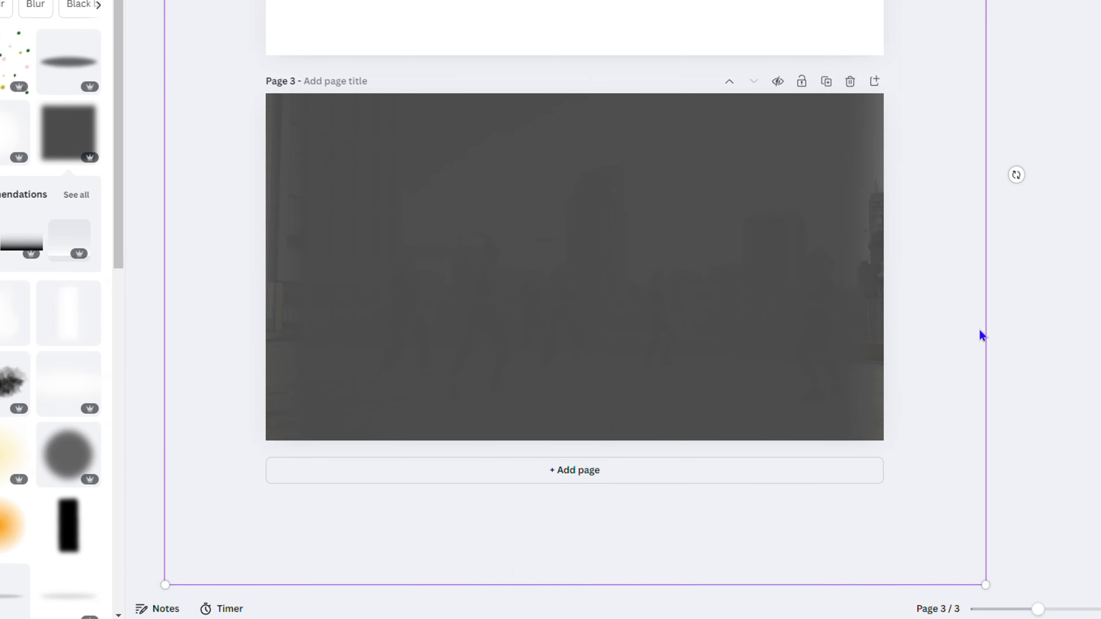
drag(985, 584, 1002, 600)
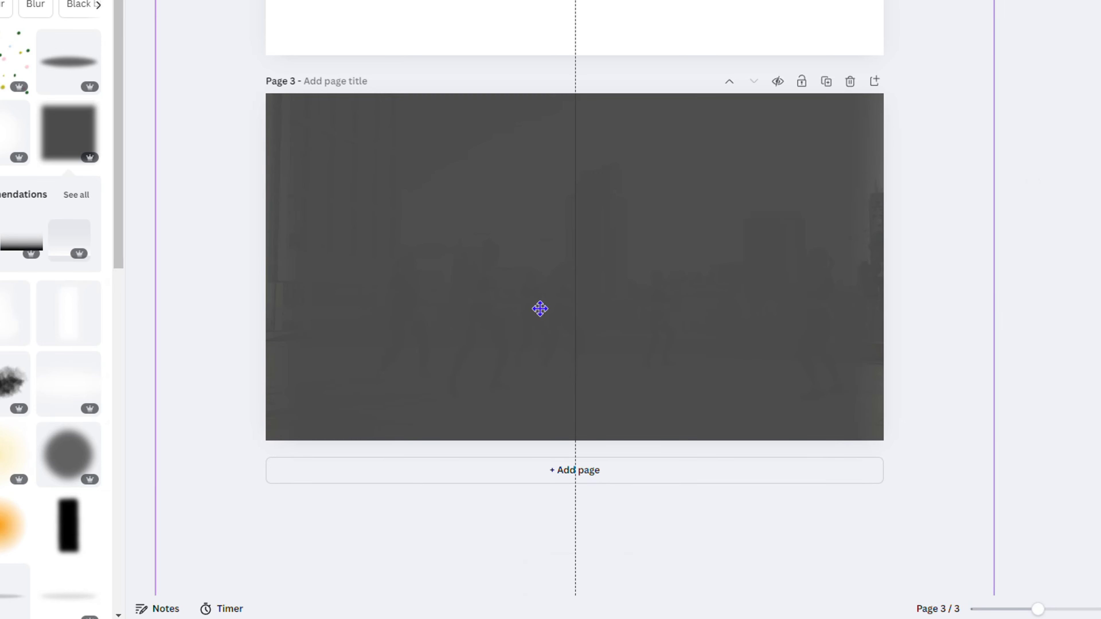